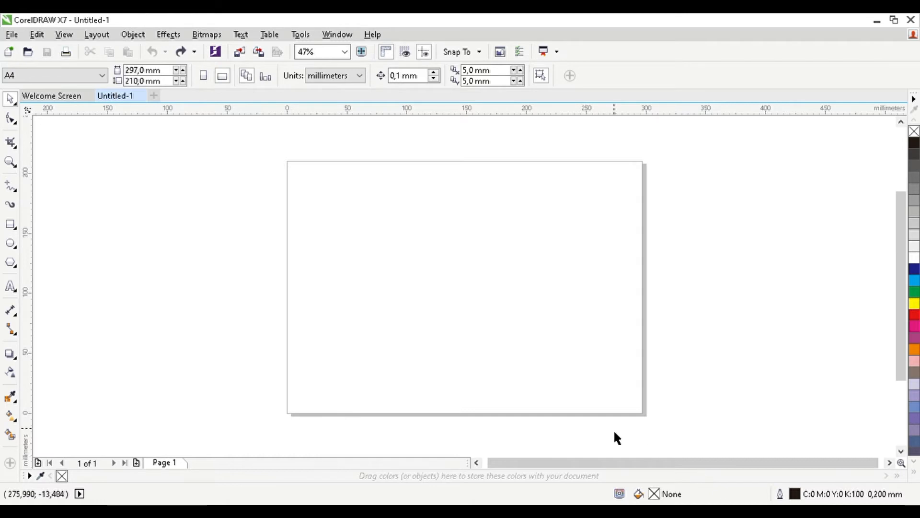
Step: View the Welcome Screen and return to the Untitled-1 document
click(65, 97)
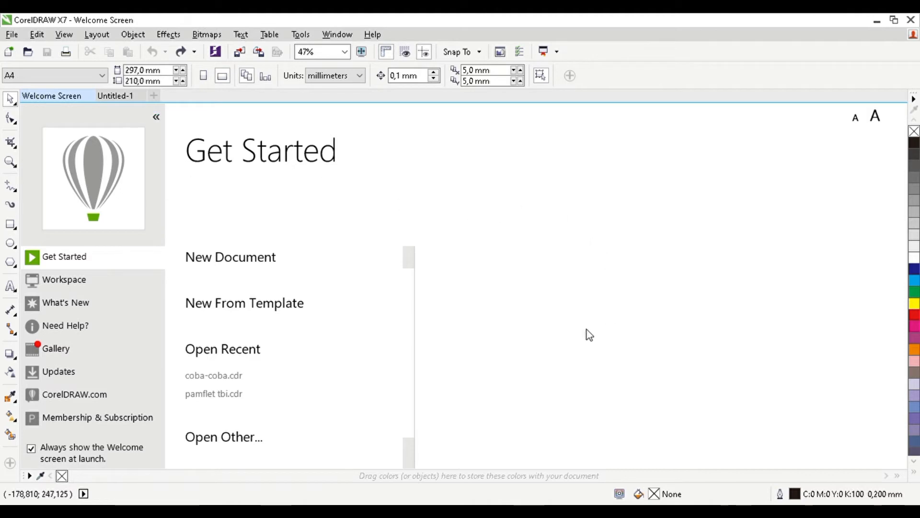
click(112, 96)
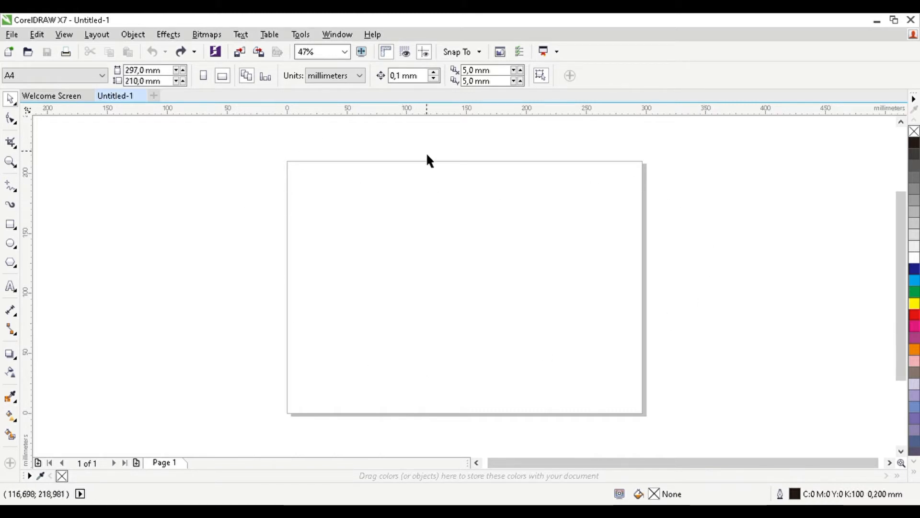
Step: Change the page size to Letter and back to A4 in portrait orientation
click(86, 71)
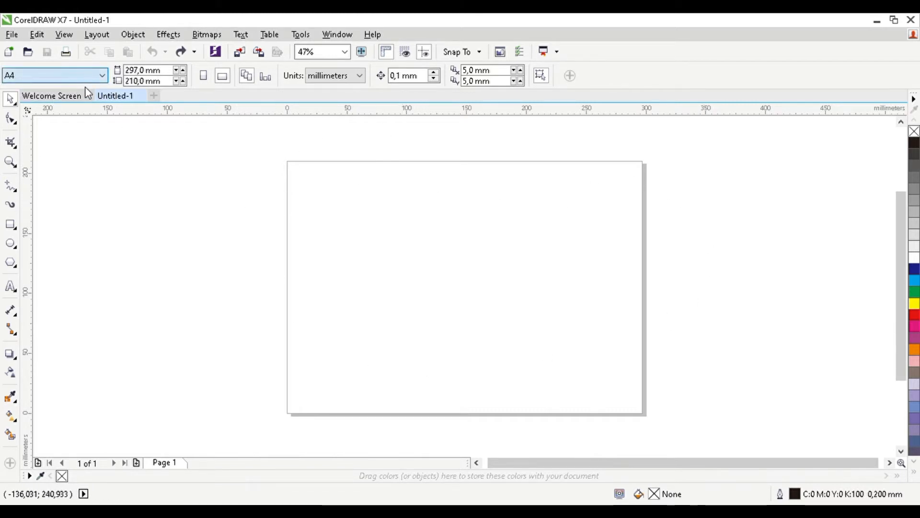
click(77, 147)
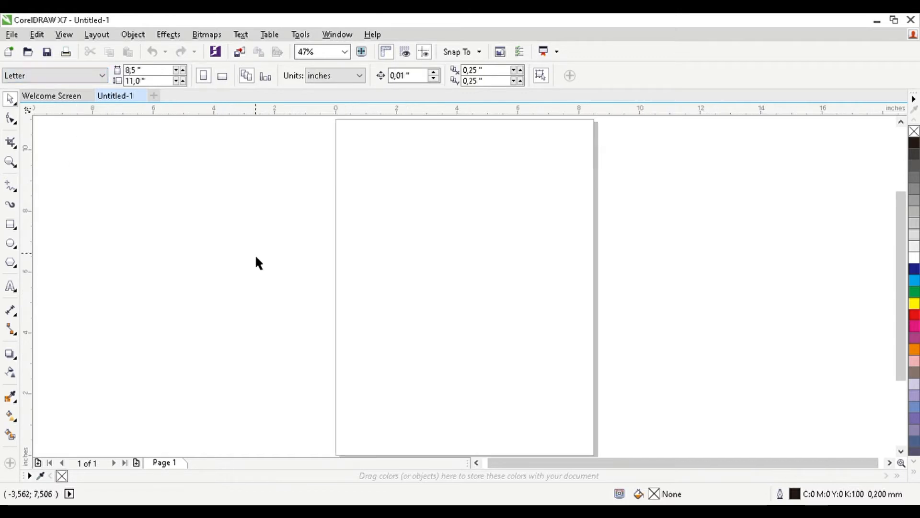
click(84, 105)
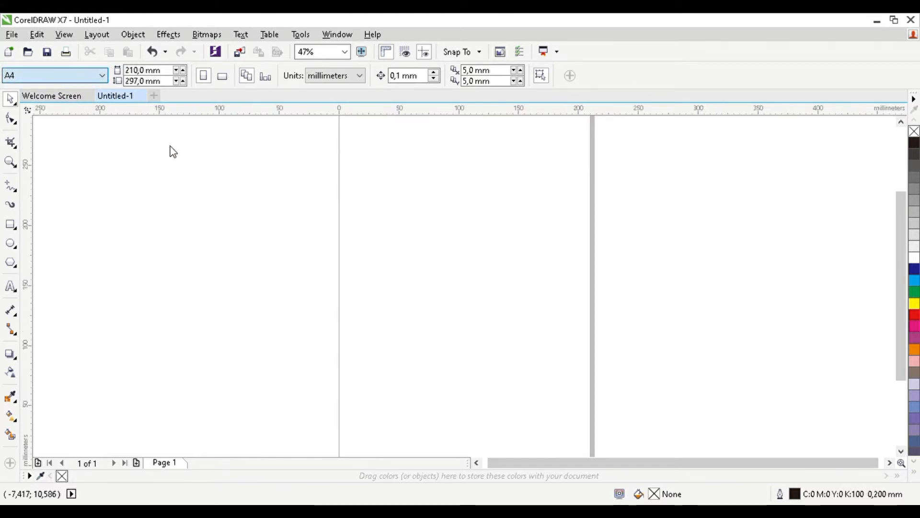
click(276, 232)
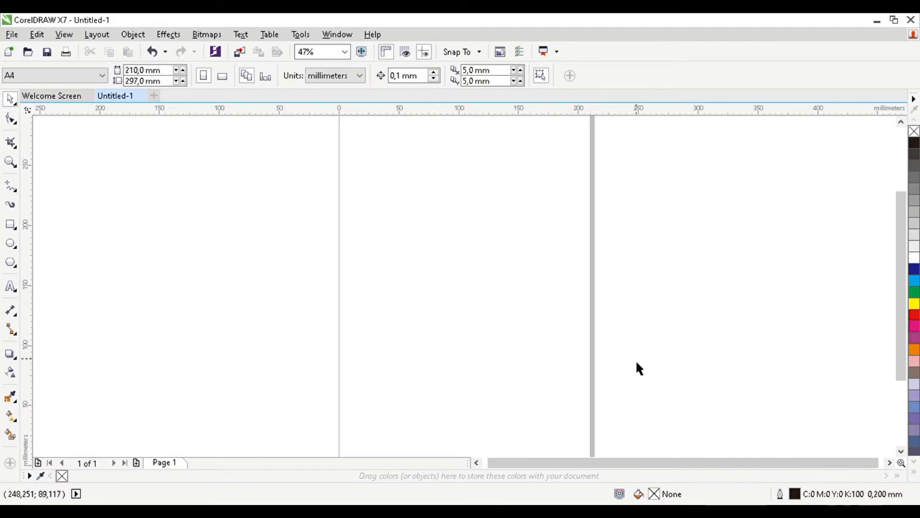
Step: Set the zoom level to 75% and zoom back out to show the whole page at 36%
click(337, 52)
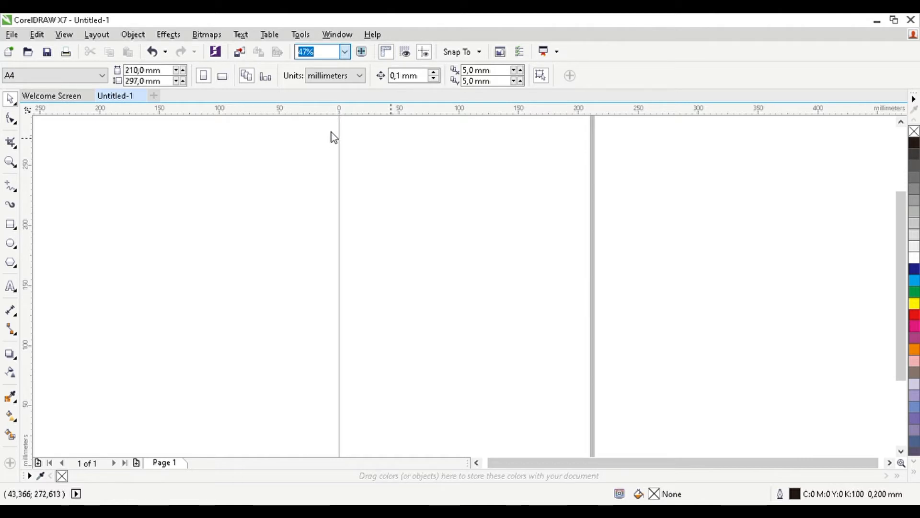
text(75)
key(Return)
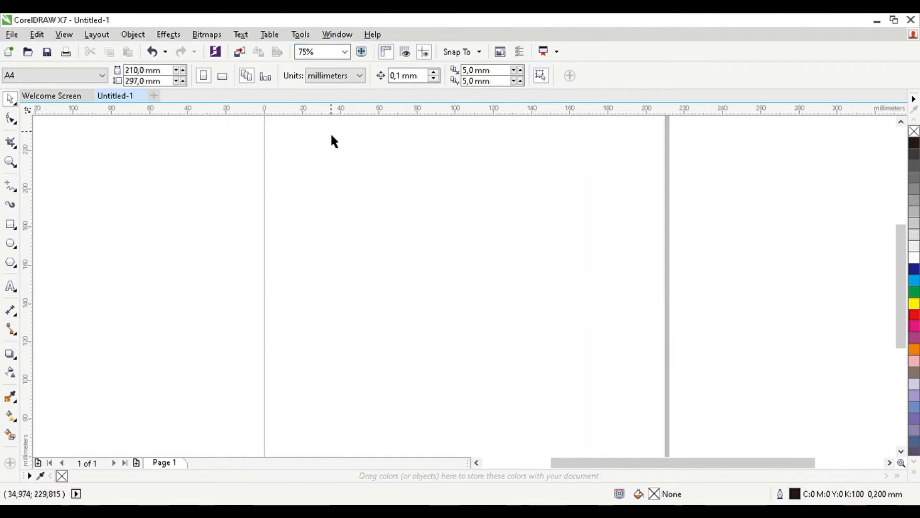
click(340, 52)
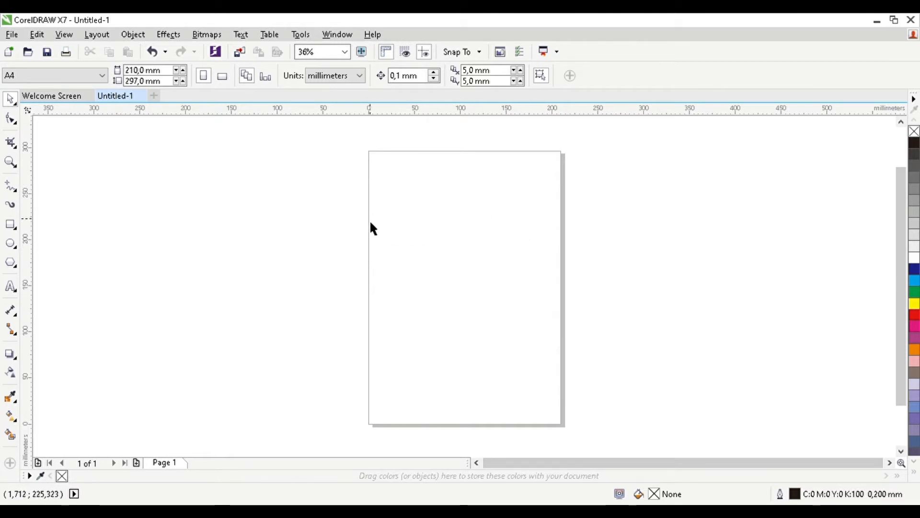
click(11, 120)
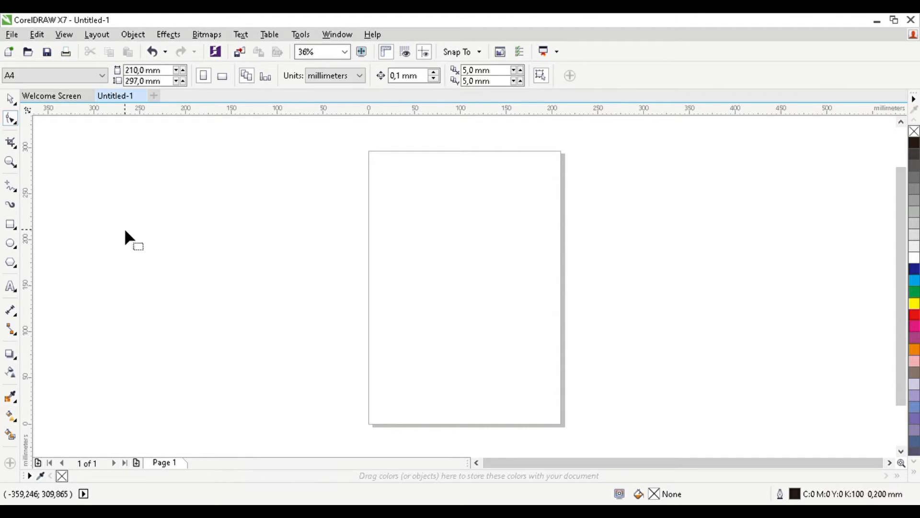
click(12, 145)
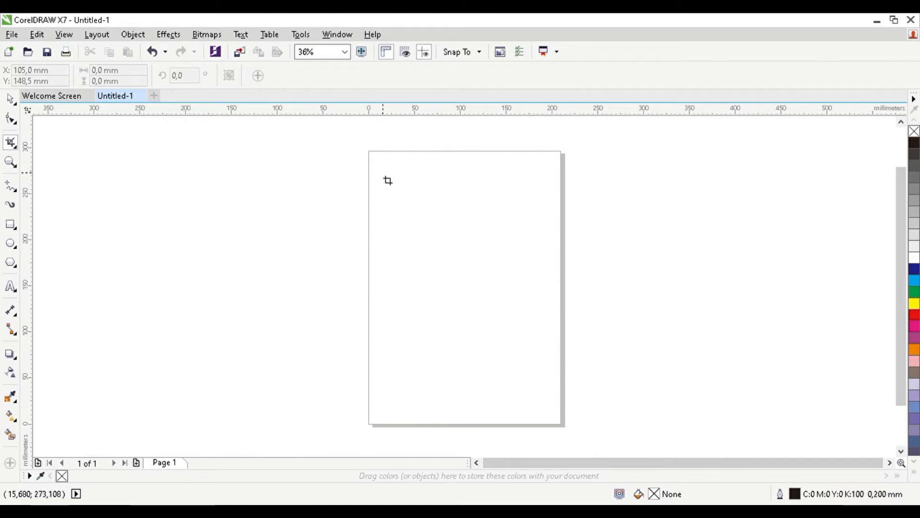
click(12, 165)
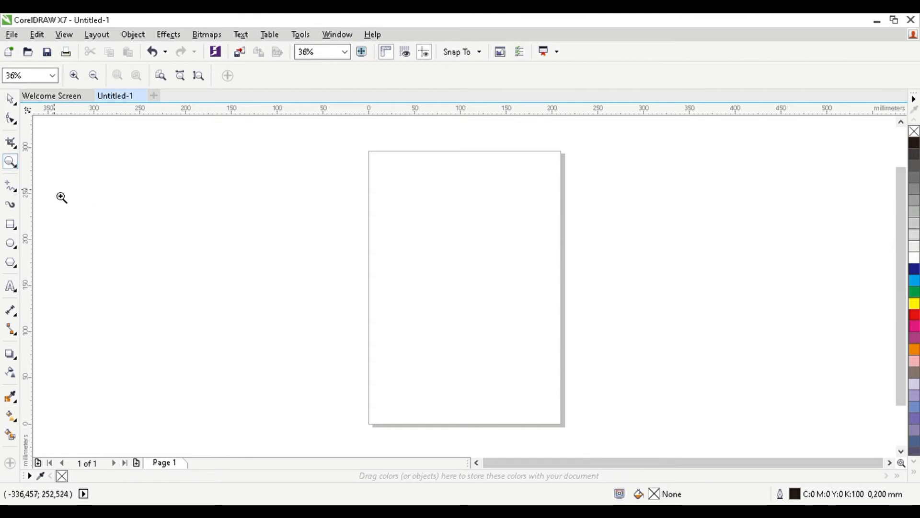
Step: Draw a horizontal freehand line about 125 mm long and a rounded loop about 32 × 38 mm below it, and undo both
click(13, 191)
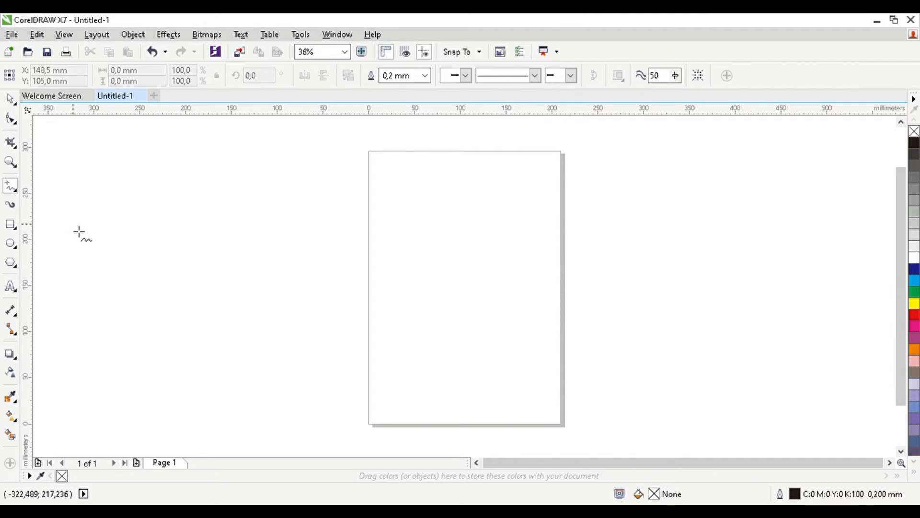
click(393, 204)
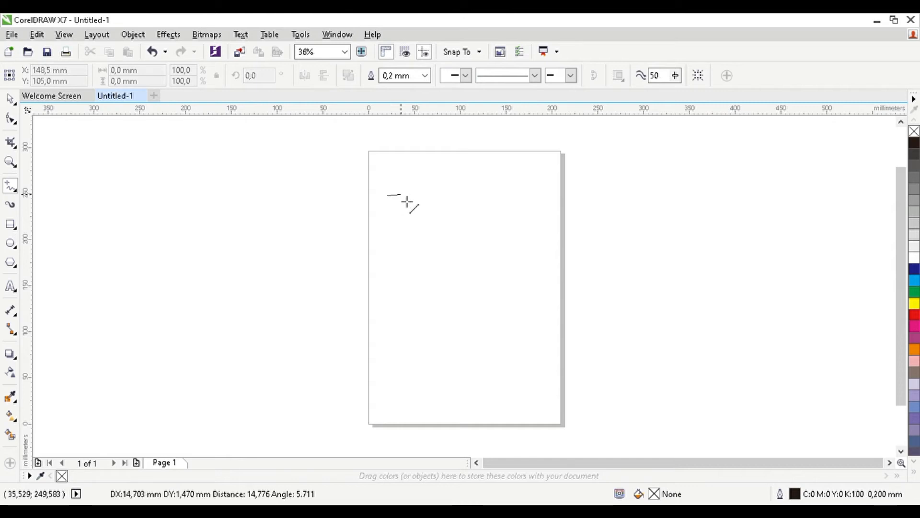
click(507, 198)
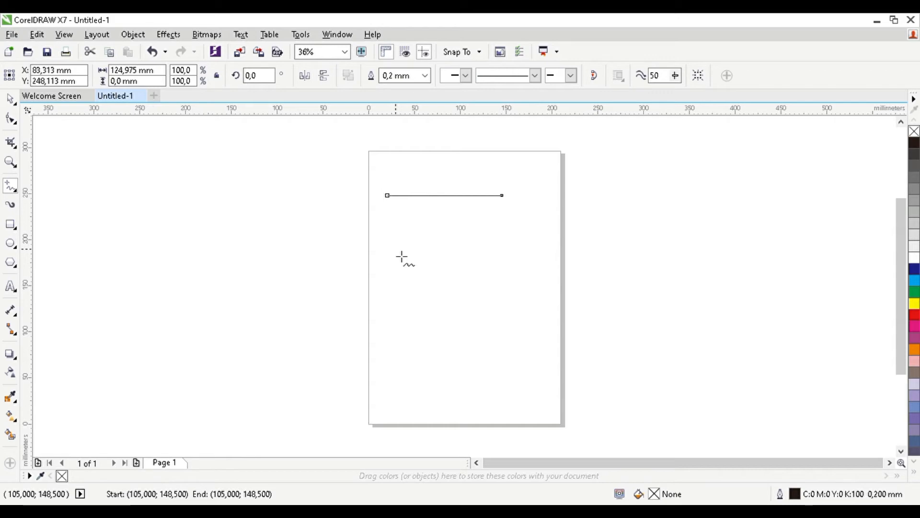
mouse_move(402, 257)
mouse_down()
mouse_move(423, 252)
mouse_move(428, 272)
mouse_move(412, 287)
mouse_move(399, 274)
mouse_move(411, 252)
mouse_up()
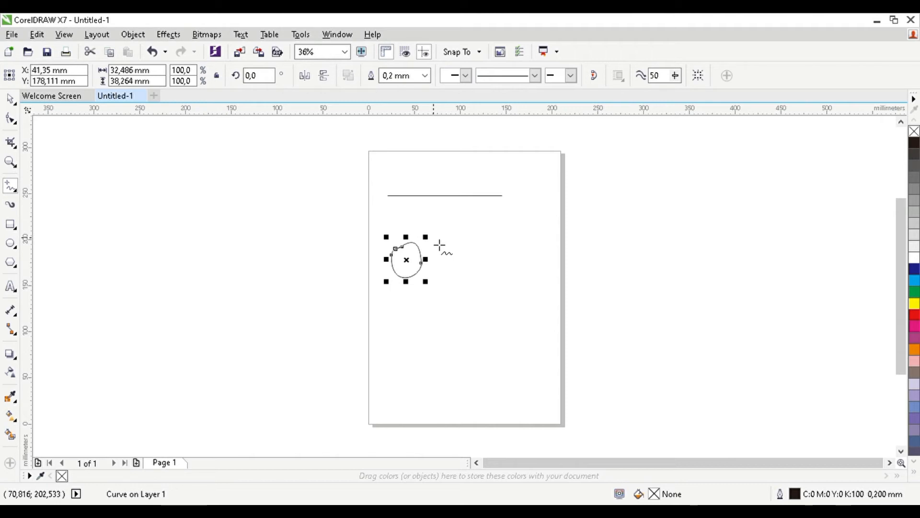
key(ctrl+z)
key(ctrl+z)
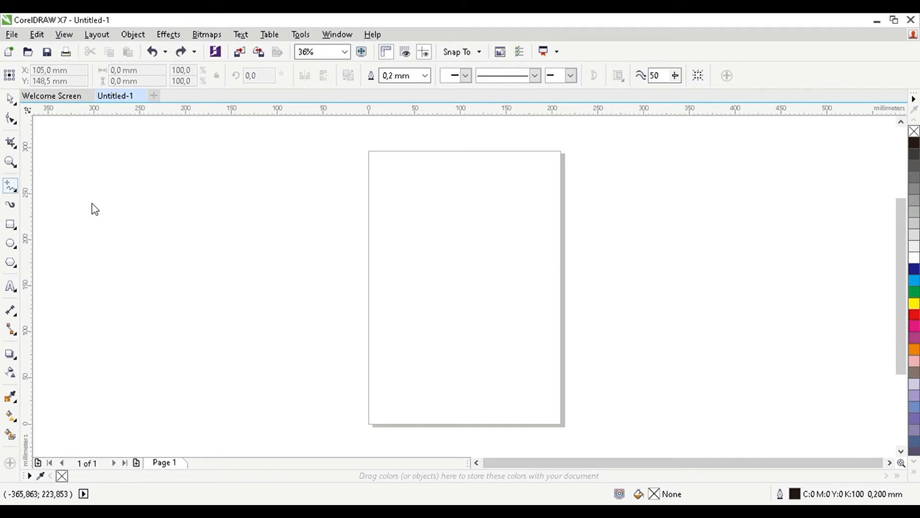
Step: Draw a closed triangle about 140 × 105 mm in the upper half of the page with the Pen tool
click(85, 230)
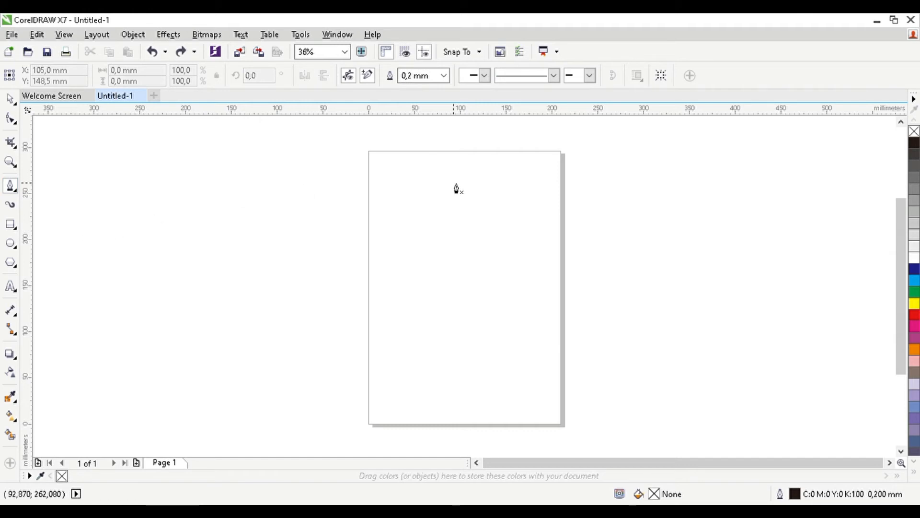
click(392, 183)
click(515, 280)
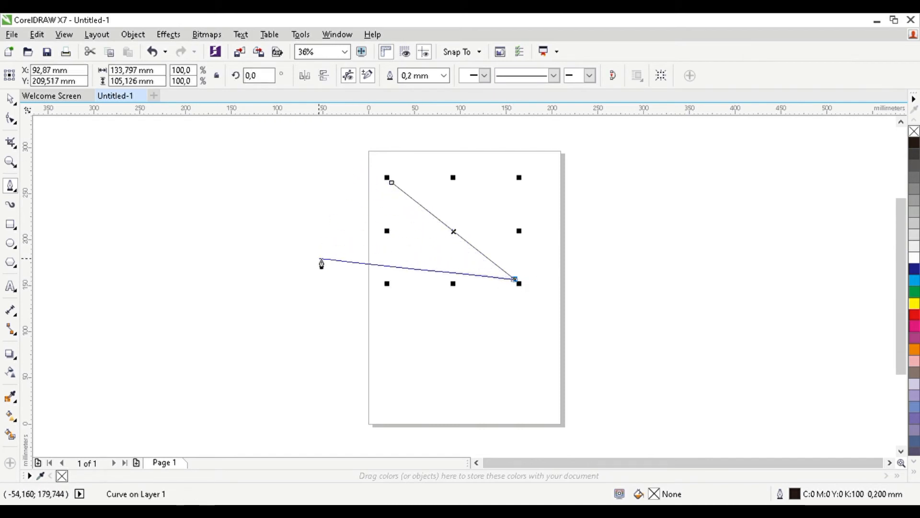
click(387, 282)
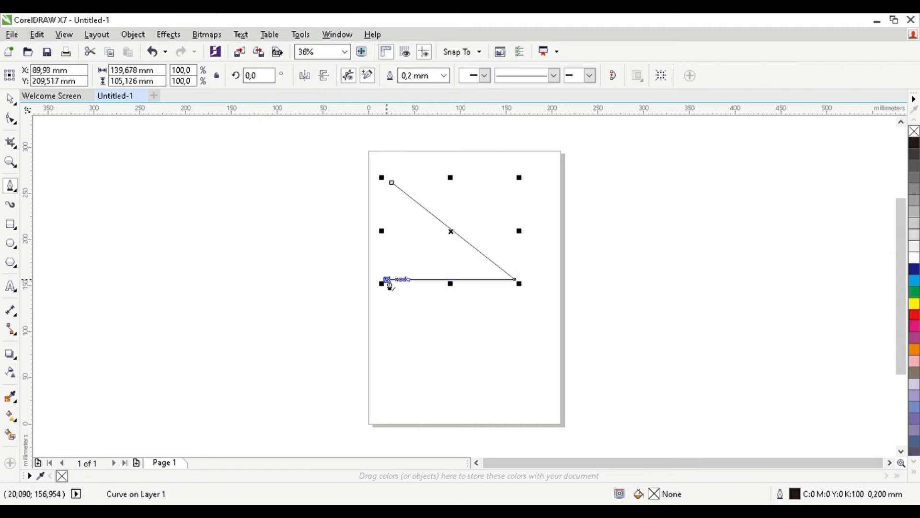
click(393, 185)
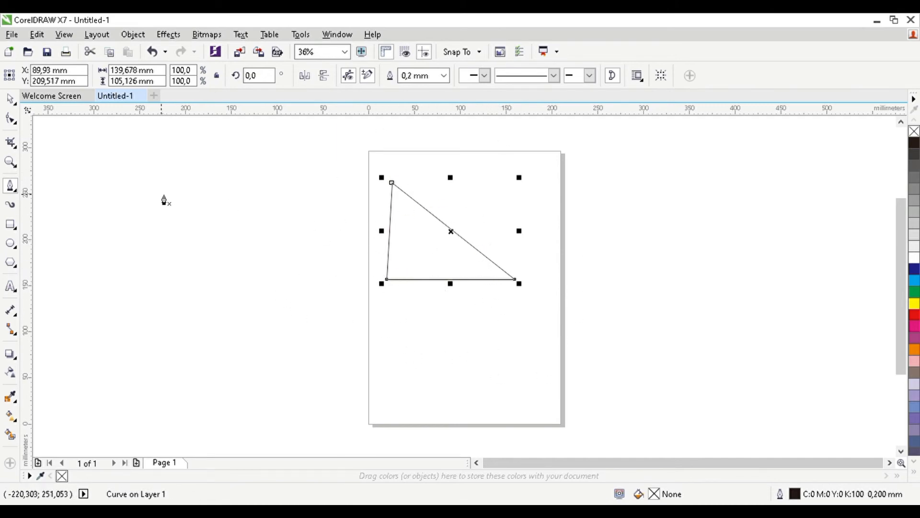
Step: Paint two Artistic Media strokes, a loop and a wavy line, over the triangle and undo both
click(11, 207)
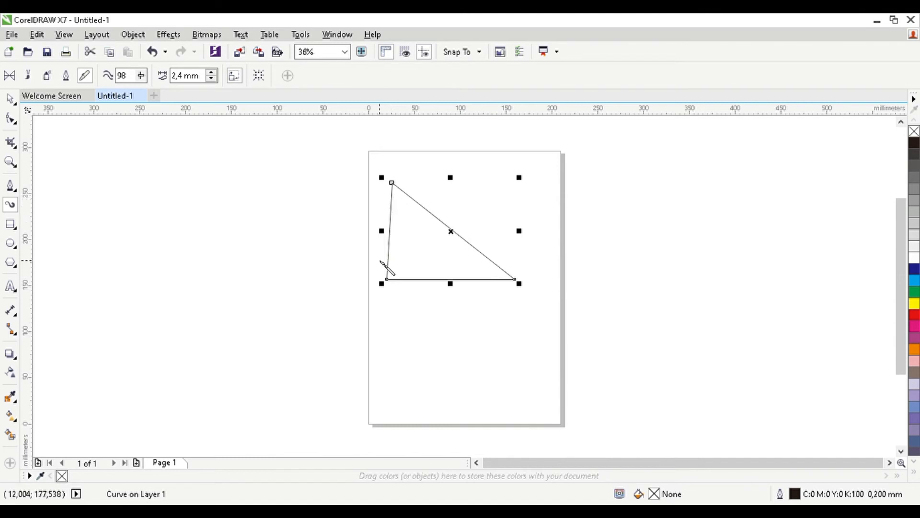
mouse_move(383, 268)
mouse_down()
mouse_move(418, 237)
mouse_move(441, 247)
mouse_move(445, 275)
mouse_move(439, 301)
mouse_move(419, 307)
mouse_move(397, 271)
mouse_up()
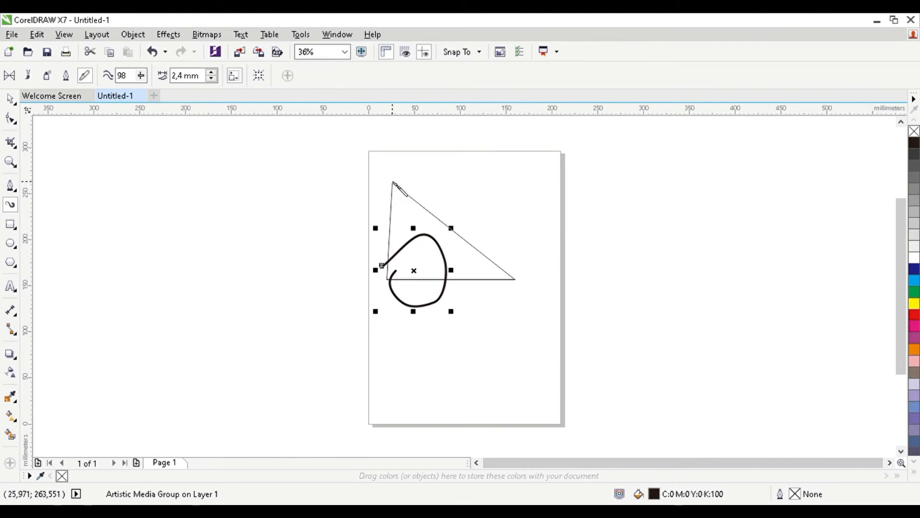
mouse_move(392, 183)
mouse_down()
mouse_move(450, 232)
mouse_move(556, 258)
mouse_move(551, 266)
mouse_move(478, 233)
mouse_up()
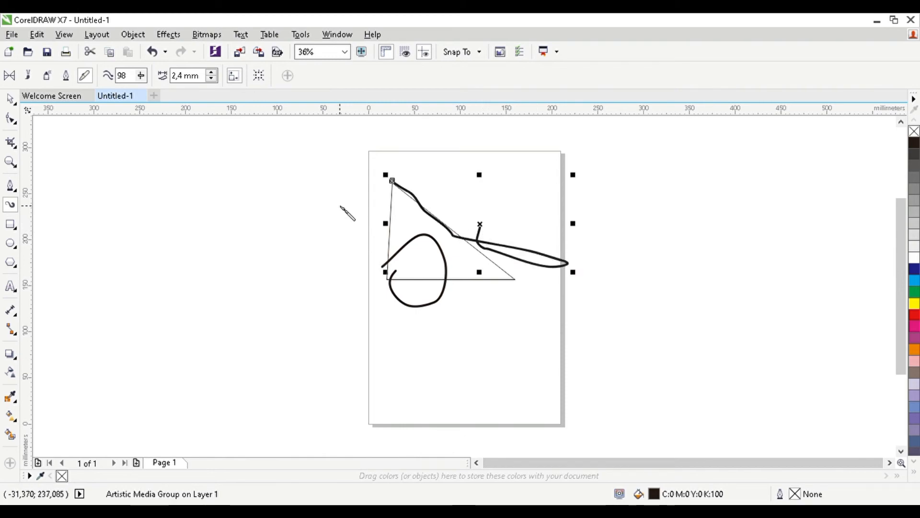
key(ctrl+z)
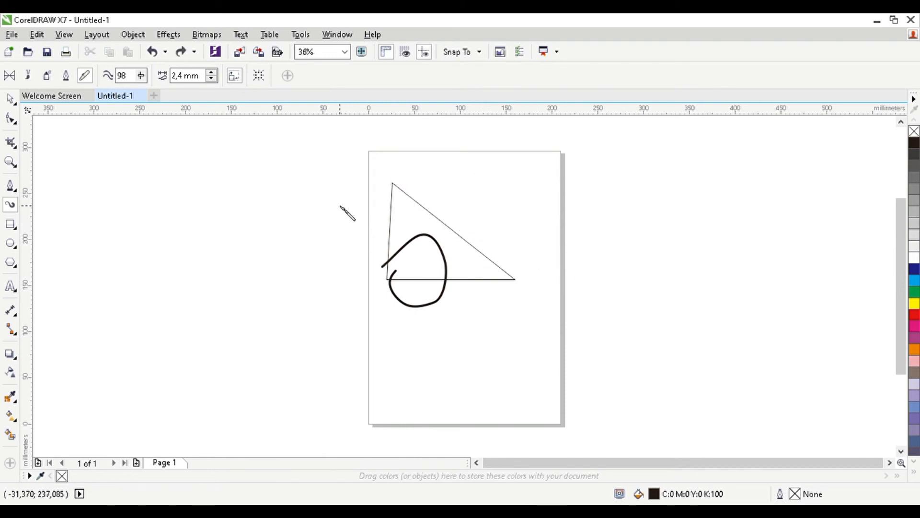
key(ctrl+z)
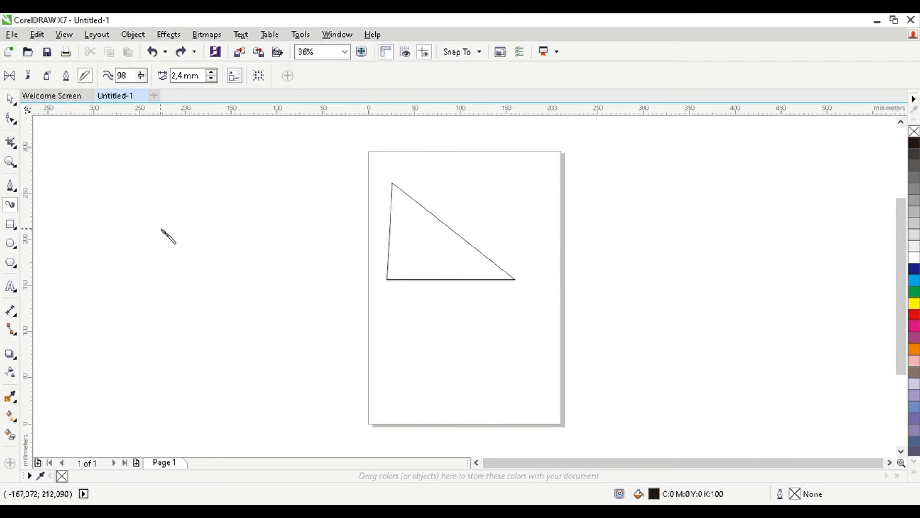
Step: Draw an ellipse about 112 × 106 mm on the page below the triangle
click(11, 225)
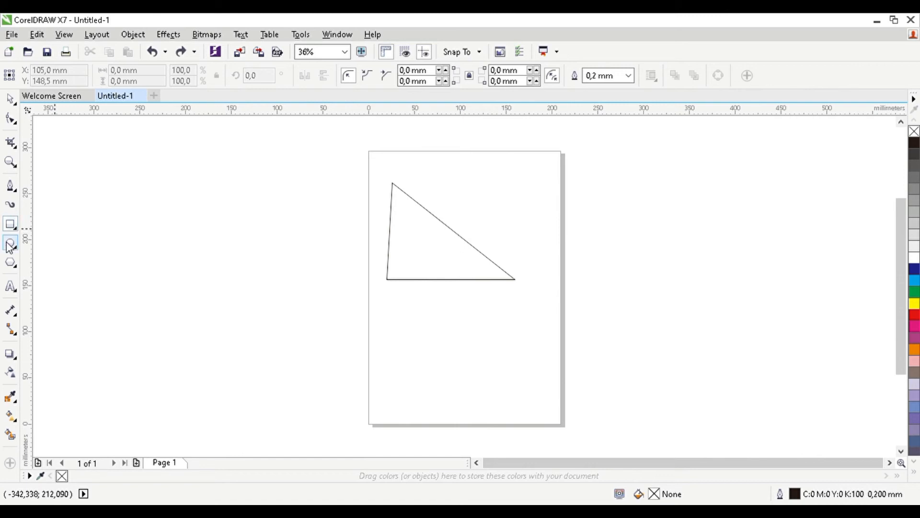
click(9, 245)
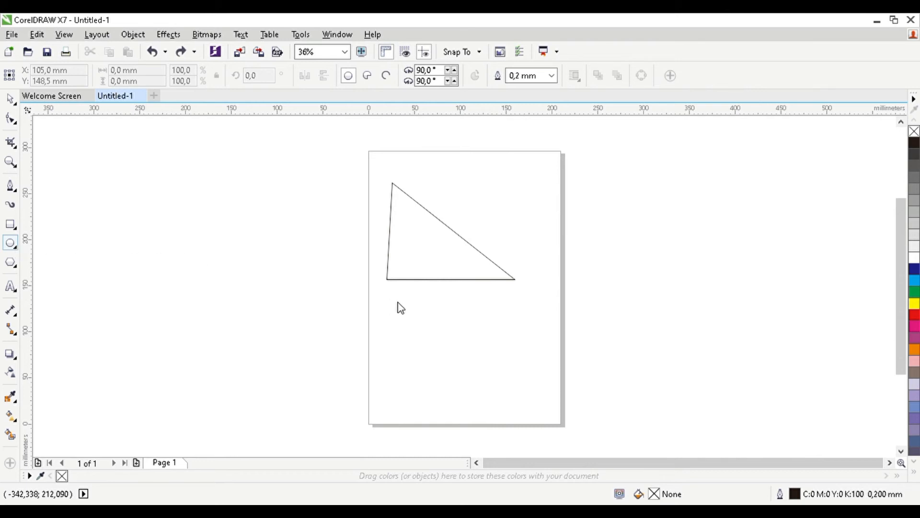
drag(395, 308, 498, 405)
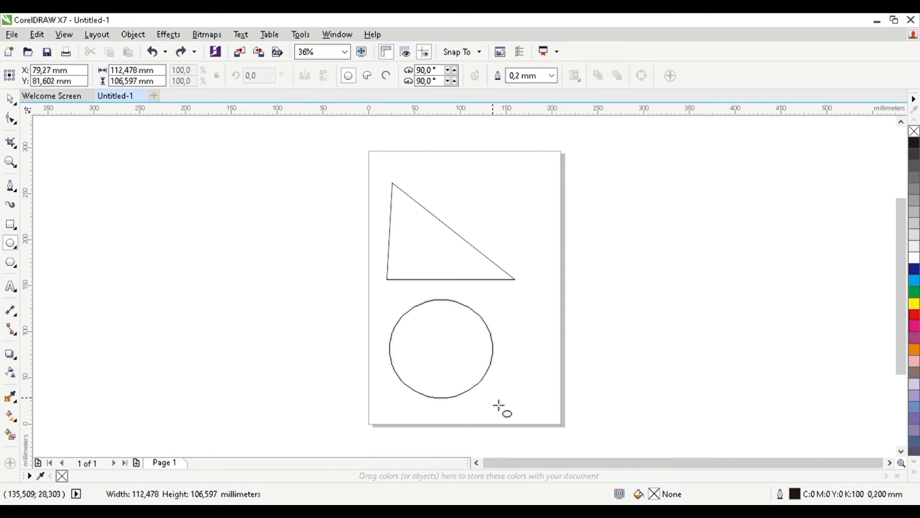
drag(498, 405, 497, 404)
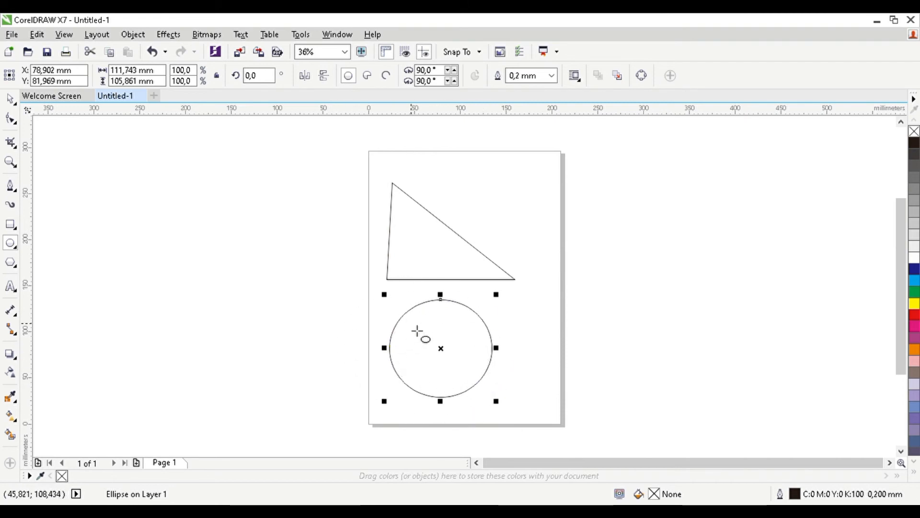
Step: Draw a five-sided polygon about 88 × 70 mm near the page's upper-right corner and increase its number of sides to 18
click(11, 264)
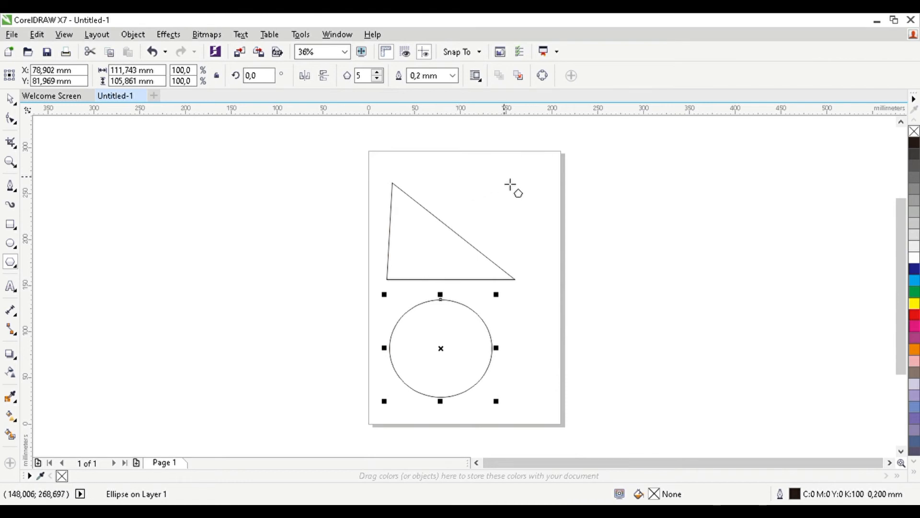
mouse_move(478, 188)
mouse_down()
mouse_move(470, 186)
mouse_move(554, 257)
mouse_move(551, 247)
mouse_up()
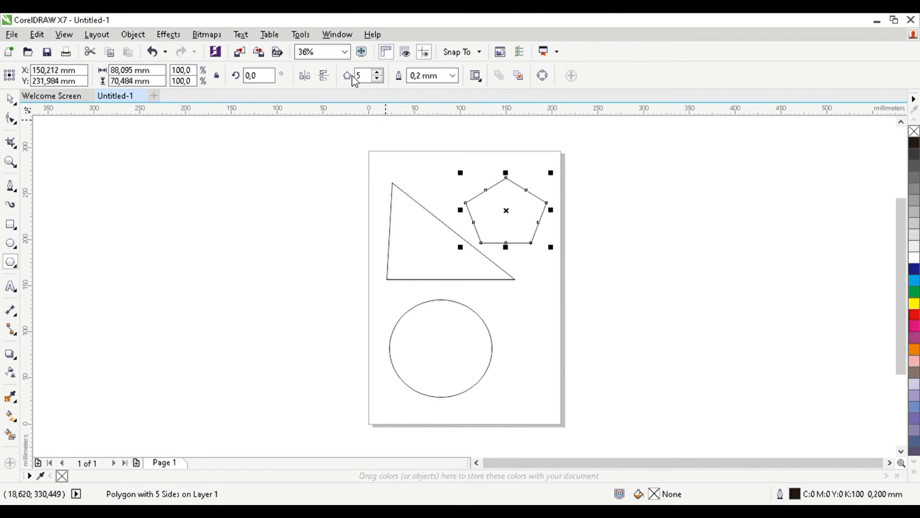
click(376, 73)
click(377, 73)
click(377, 73)
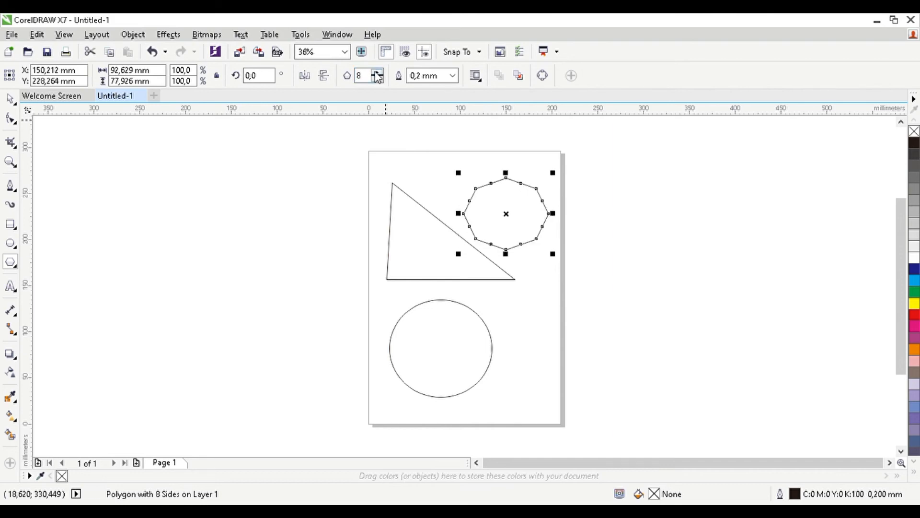
click(377, 73)
click(377, 73)
click(377, 73)
click(377, 74)
click(377, 73)
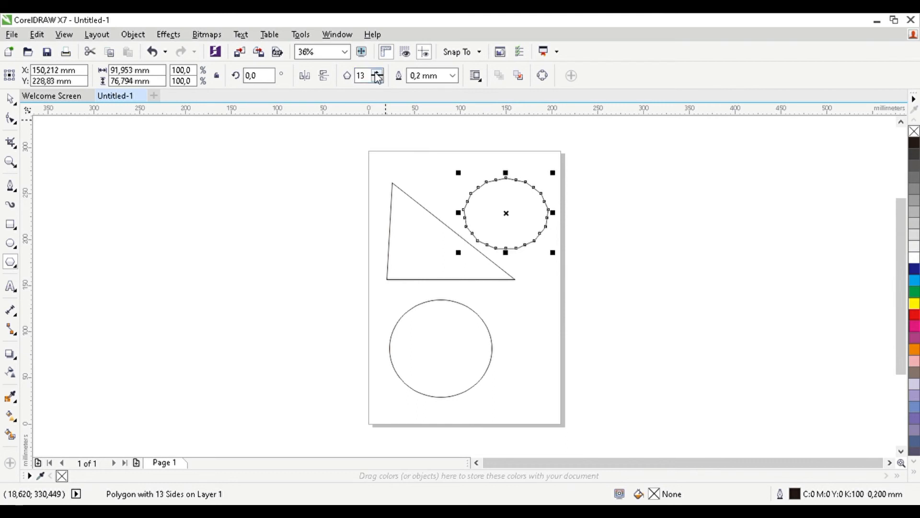
click(377, 73)
click(377, 73)
click(377, 73)
click(377, 73)
click(377, 73)
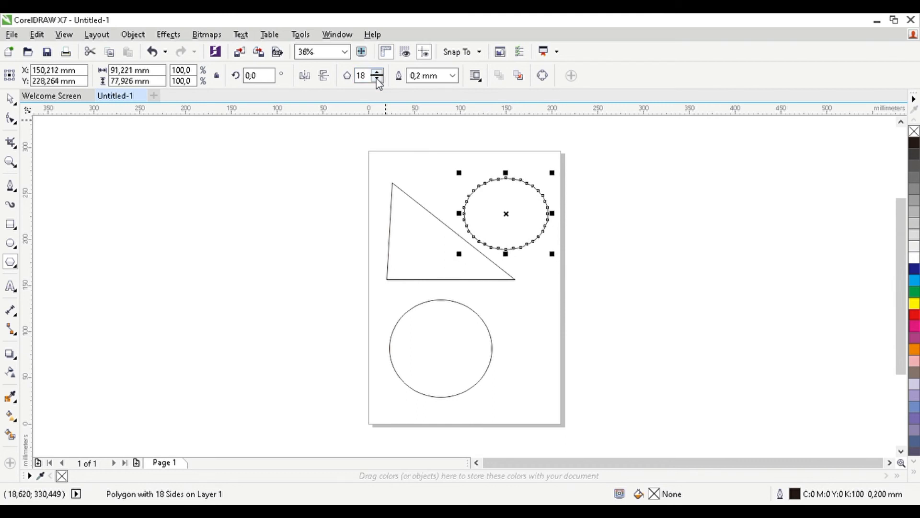
Step: Reduce the polygon's number of sides to 3, turning it into a triangle
click(378, 79)
click(377, 79)
click(378, 79)
double_click(377, 79)
click(377, 79)
double_click(377, 79)
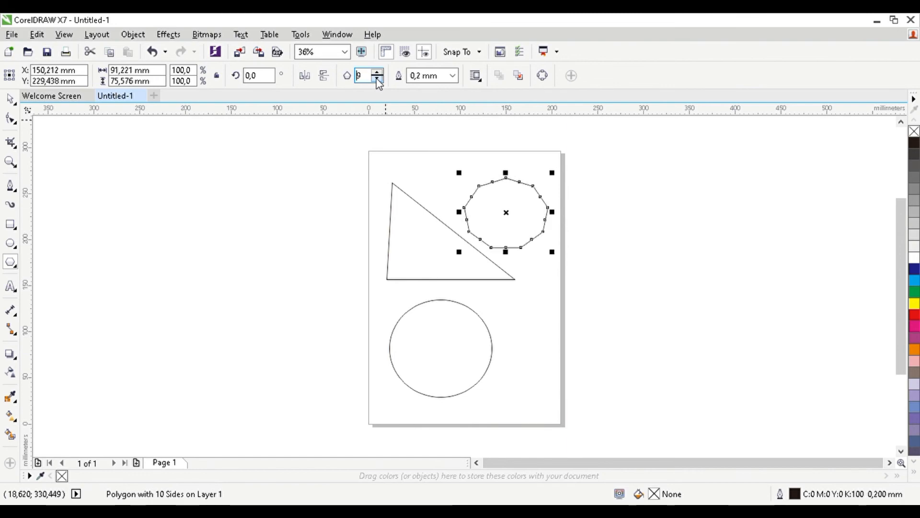
double_click(377, 80)
click(377, 79)
double_click(378, 79)
click(378, 79)
click(377, 79)
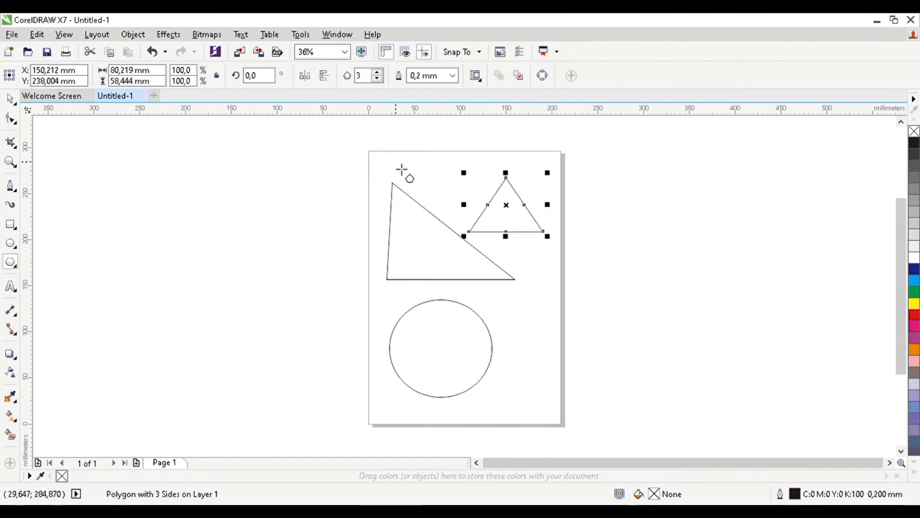
click(11, 288)
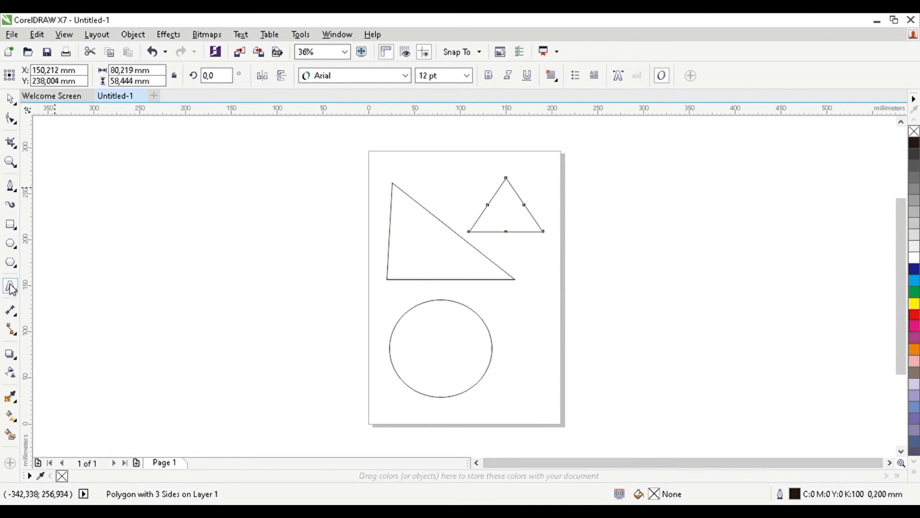
click(16, 316)
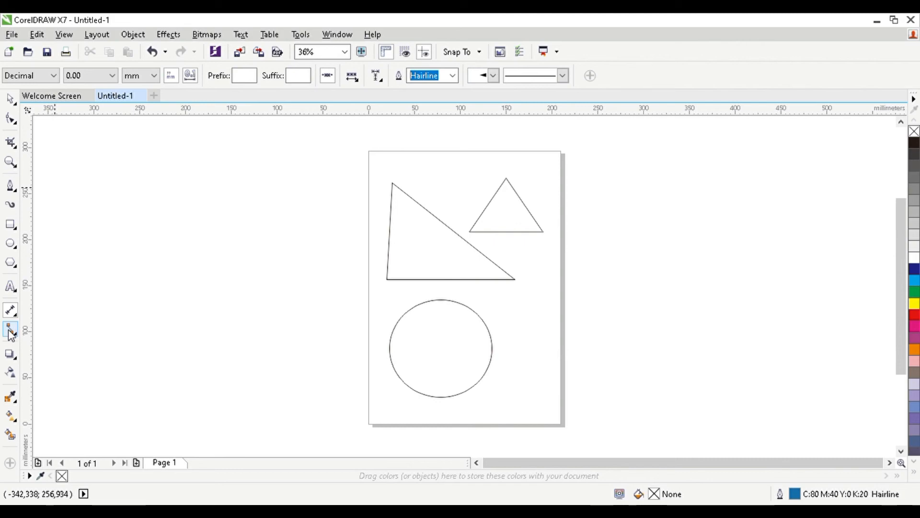
Step: Draw straight connector lines inside the small triangle and from its sloping edge to the large triangle's lower-right corner
click(10, 329)
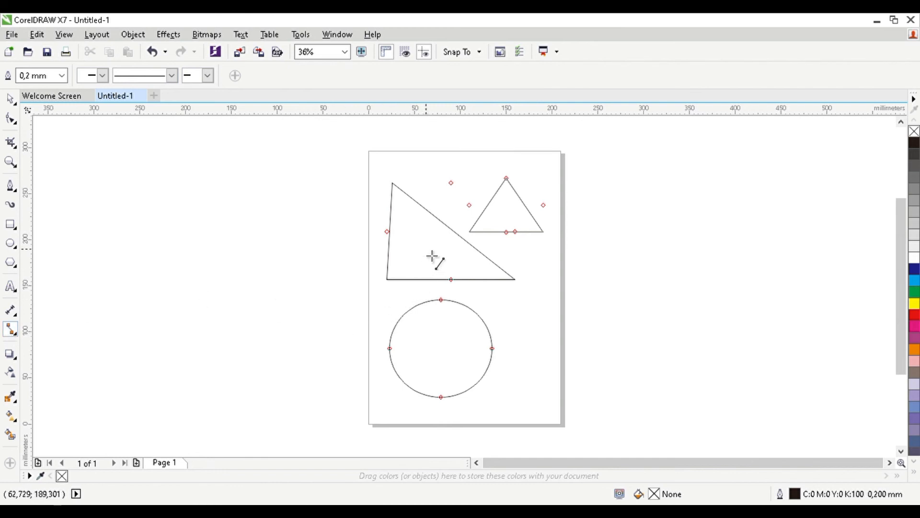
click(496, 224)
mouse_move(452, 266)
mouse_down()
mouse_move(488, 227)
mouse_move(439, 276)
mouse_up()
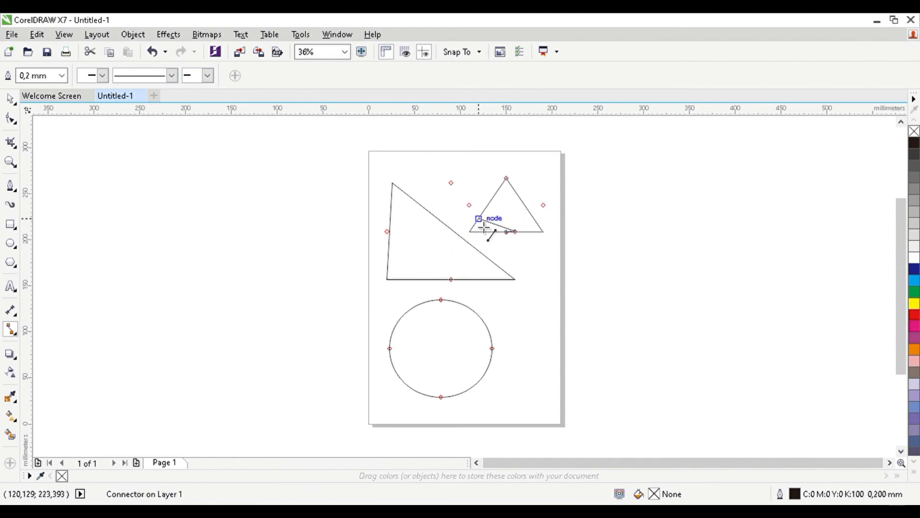
mouse_move(479, 220)
mouse_down()
mouse_move(485, 250)
mouse_move(514, 278)
mouse_up()
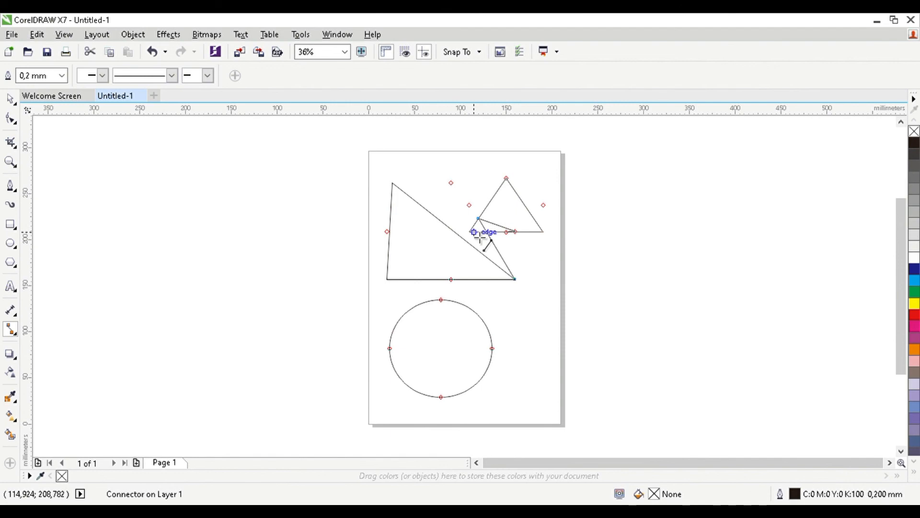
click(9, 356)
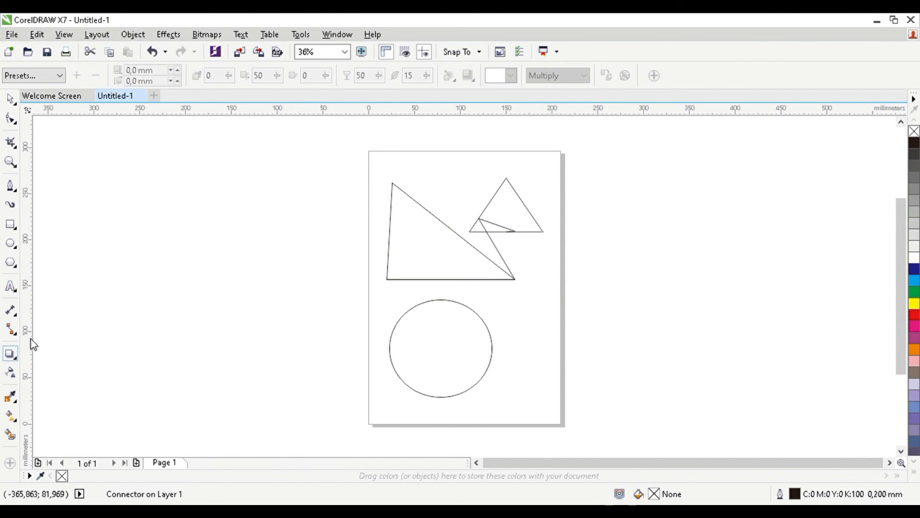
click(10, 373)
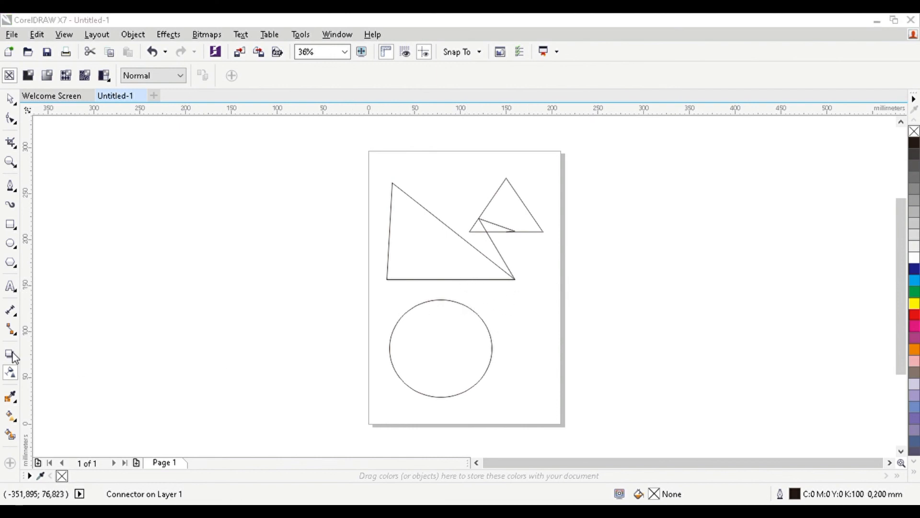
Step: Sample the white inside the ellipse with the Color Eyedropper and fill the ellipse with pink (C:0 M:40 Y:20 K:0)
click(11, 400)
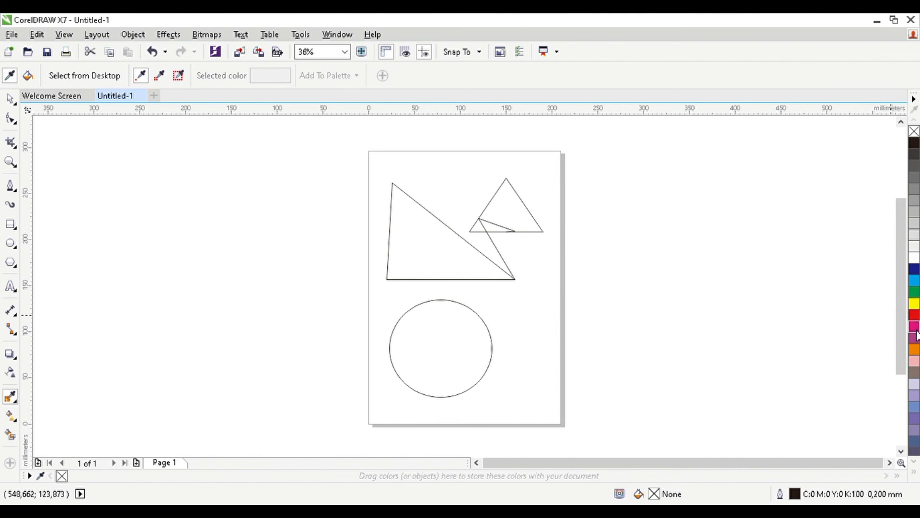
click(451, 349)
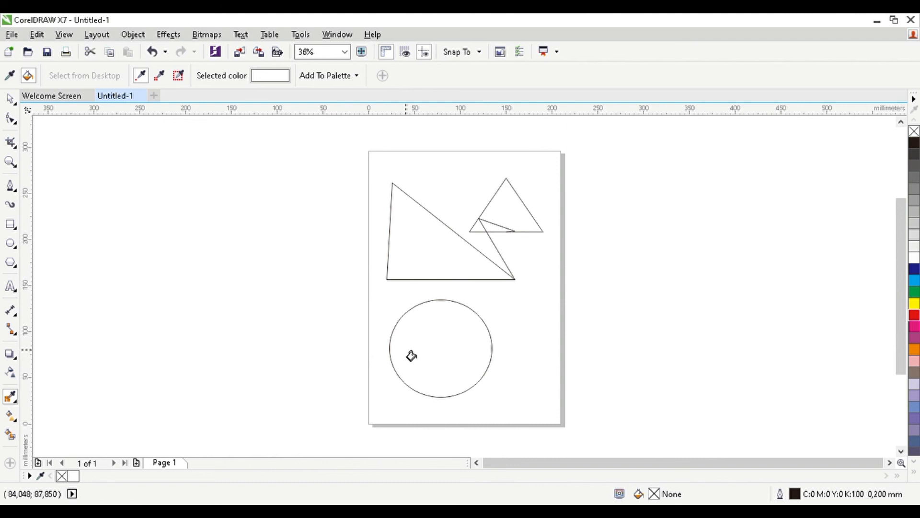
click(9, 417)
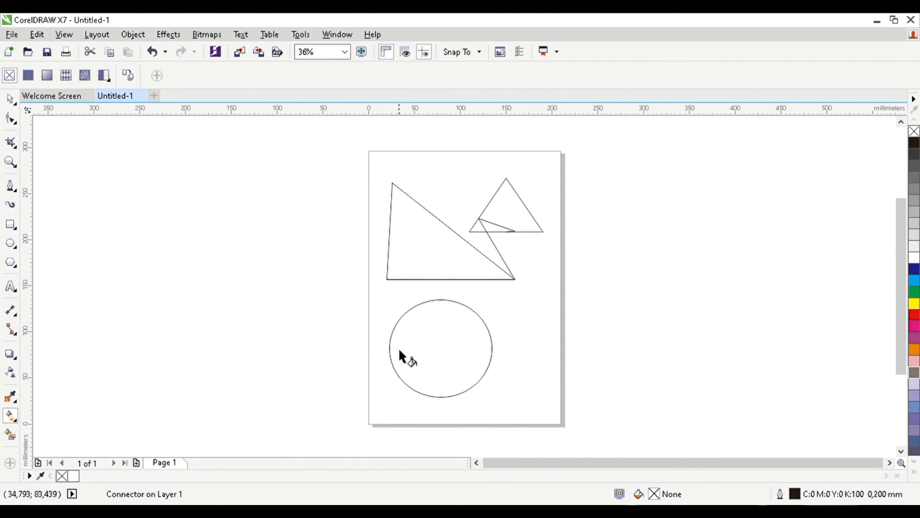
click(426, 357)
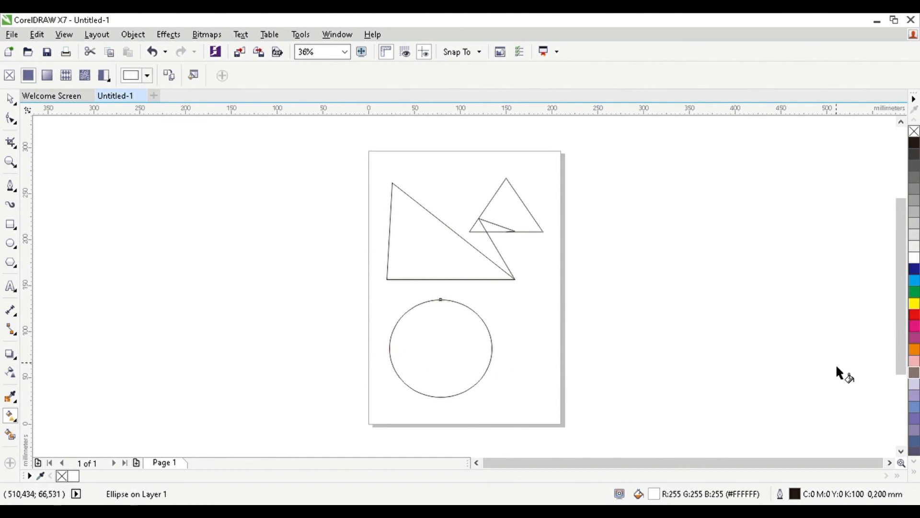
click(914, 361)
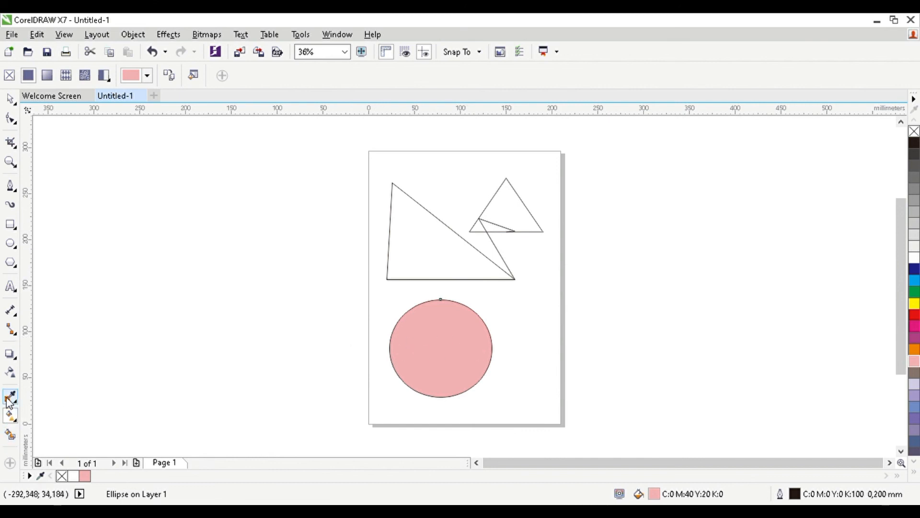
Step: Switch to the Smart Fill tool
click(10, 436)
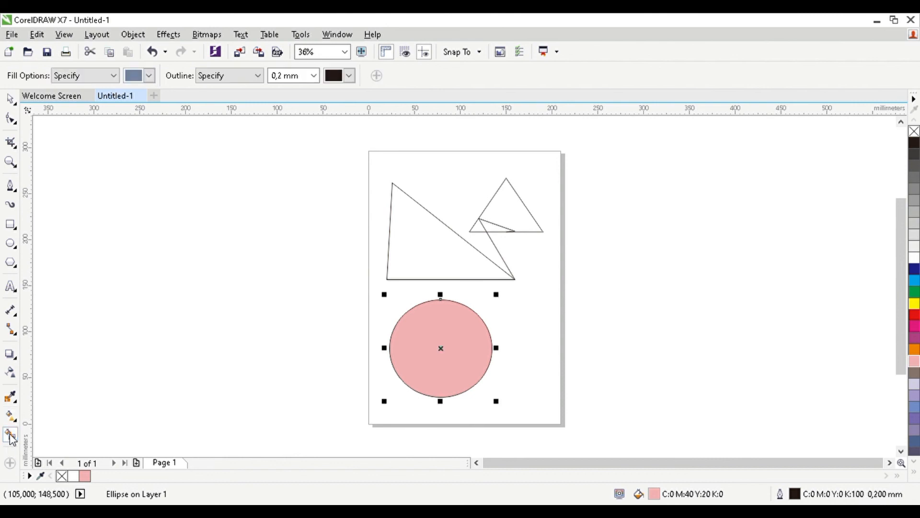